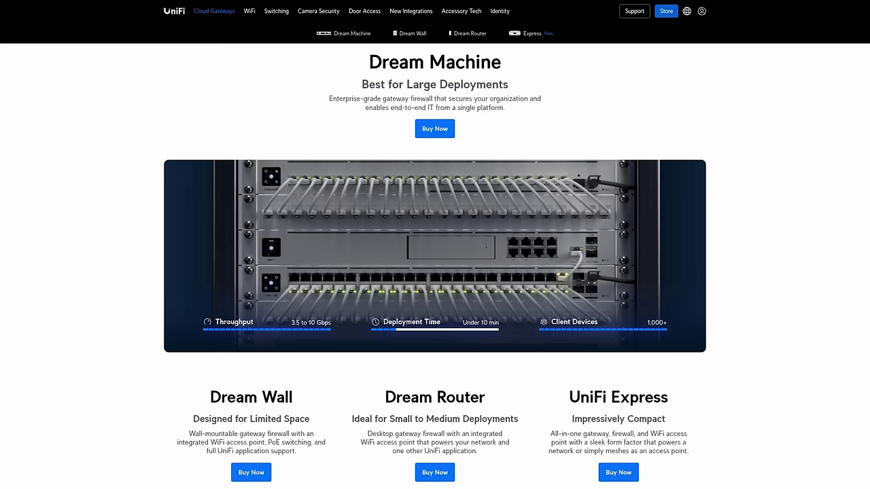
Expand the topology to show the switches below the 10G switch and Front 24-Port
scroll(435, 266, down, 5)
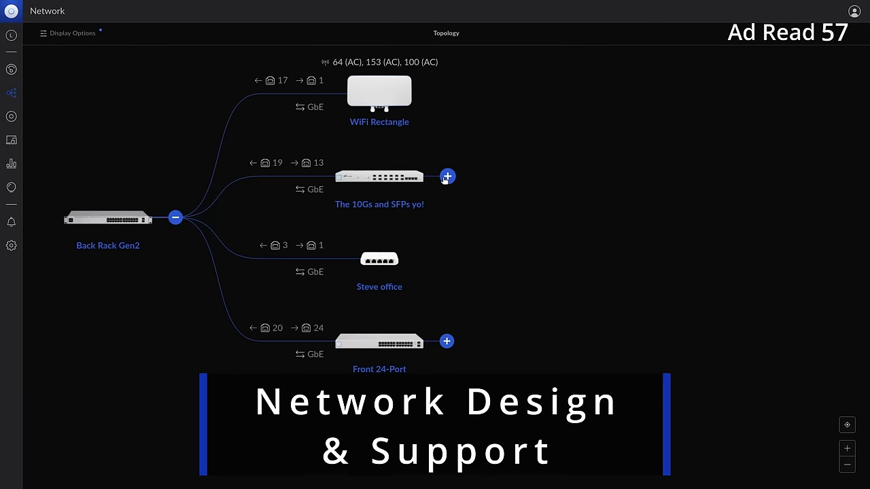
click(446, 177)
click(395, 349)
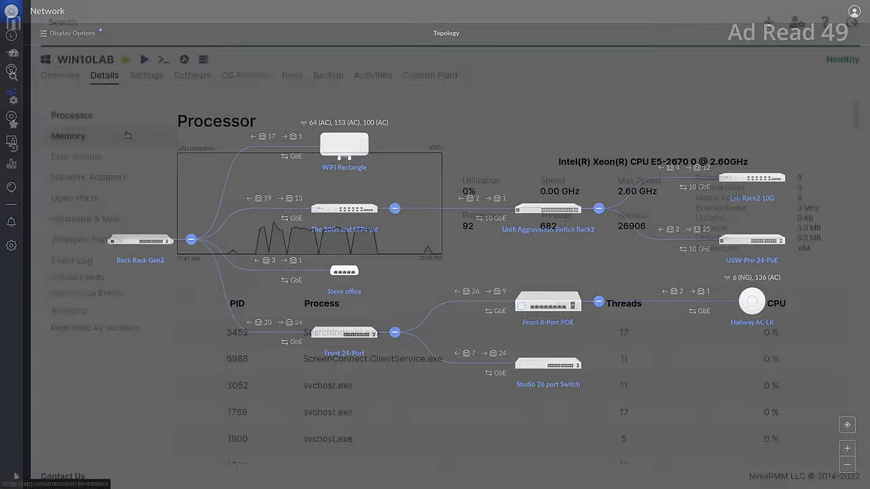
Step through WIN10LAB's Memory, Disk Volume, Network Adapters and Open Ports details
click(124, 136)
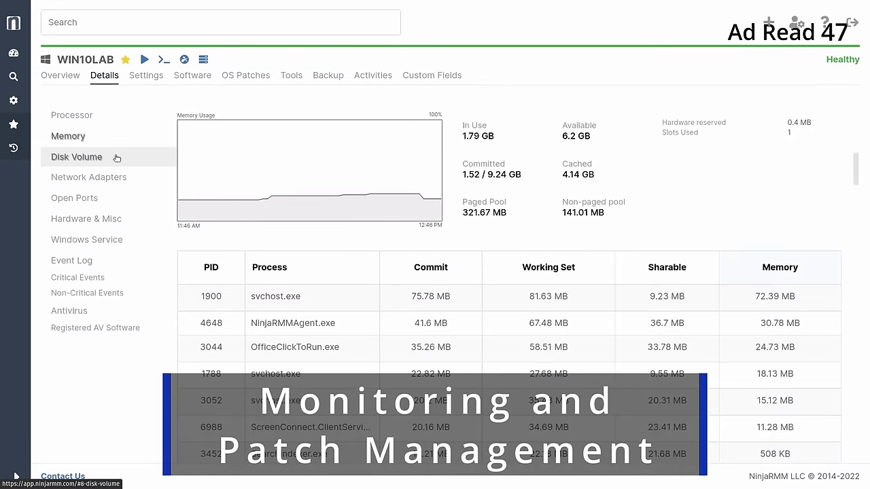
click(117, 158)
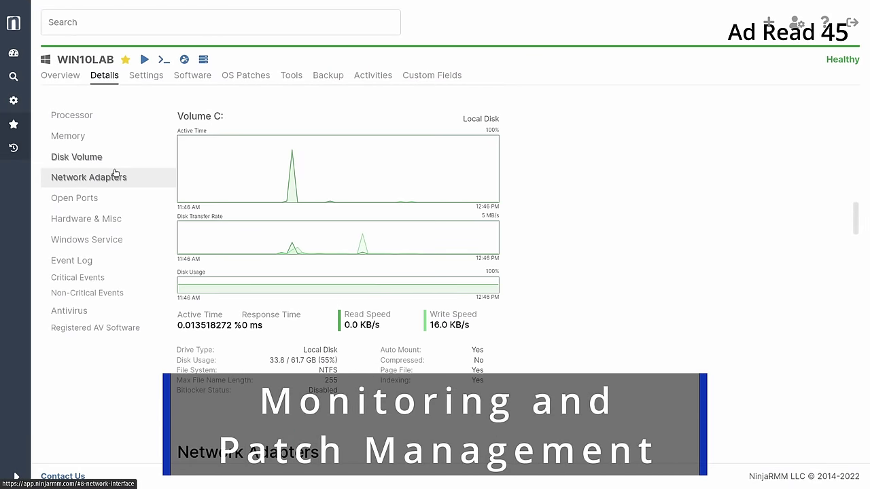
click(116, 175)
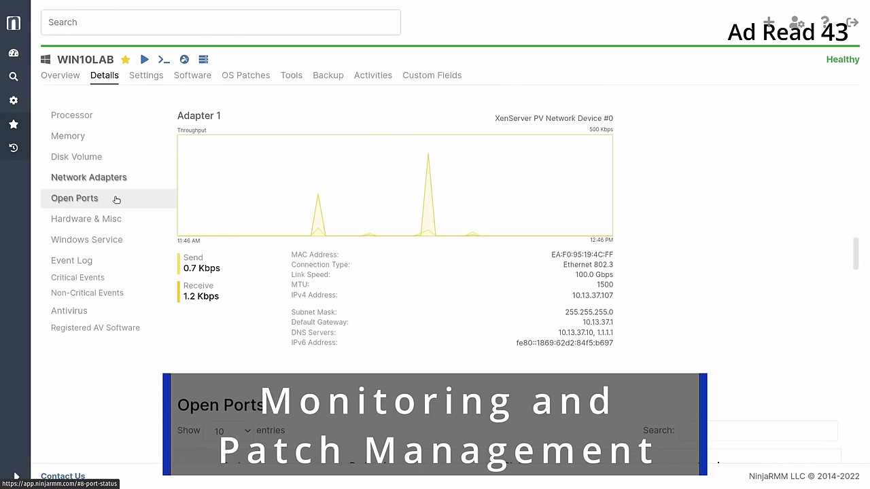
click(116, 199)
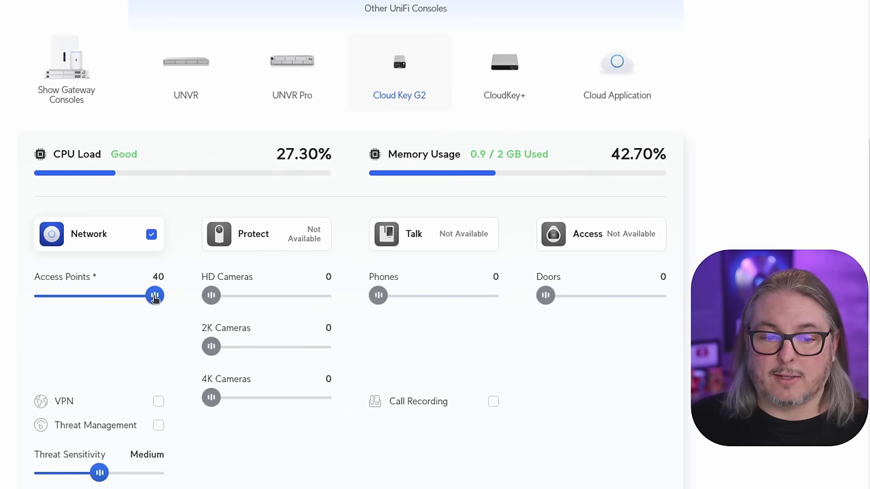
Set the Cloud Key G2 Access Points slider to 40, showing 27.30% CPU and 42.70% memory
mouse_move(155, 295)
mouse_down()
mouse_move(37, 298)
mouse_move(155, 296)
mouse_up()
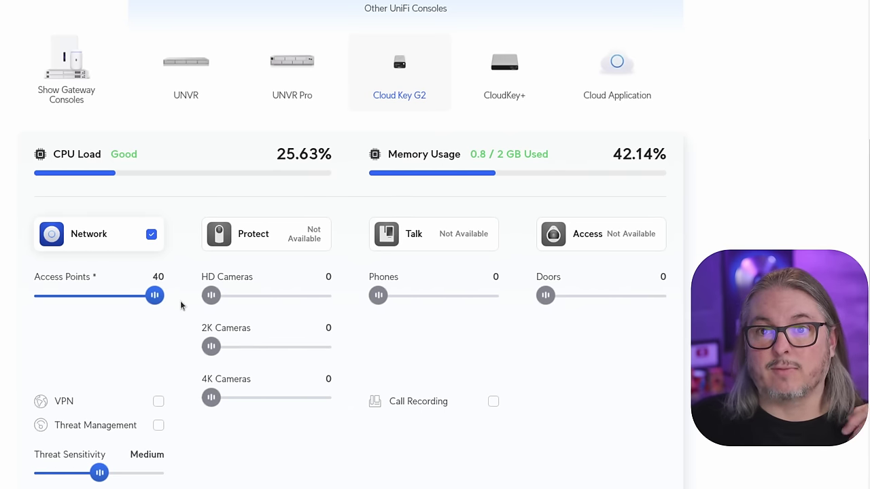
scroll(169, 312, down, 1)
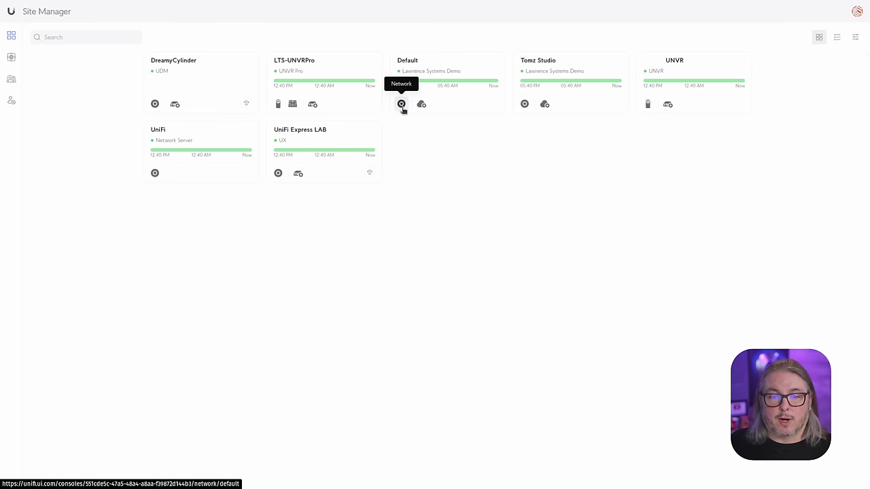
Open the Default site's Network System settings and list its sites, Default and Tomz Studio
click(402, 106)
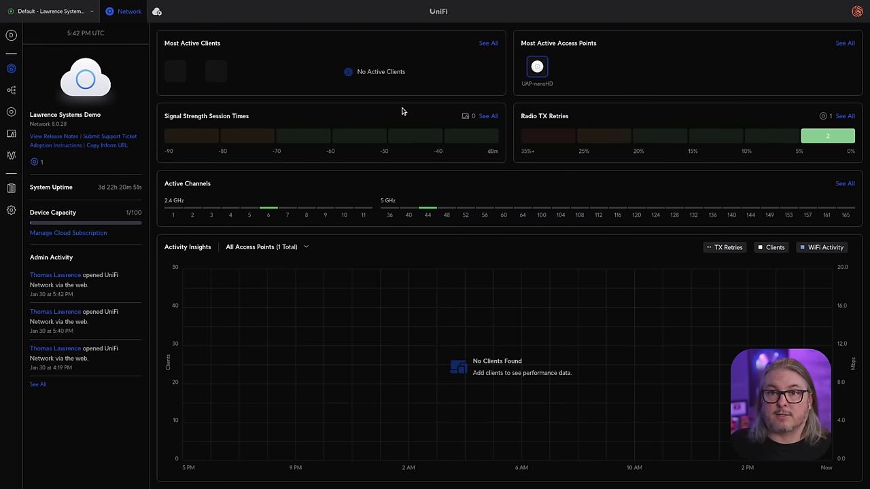
click(10, 210)
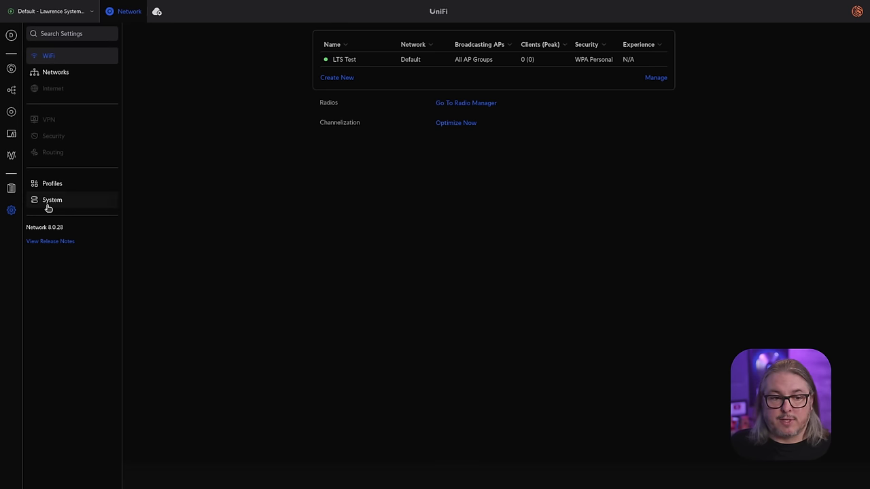
click(49, 200)
mouse_move(443, 247)
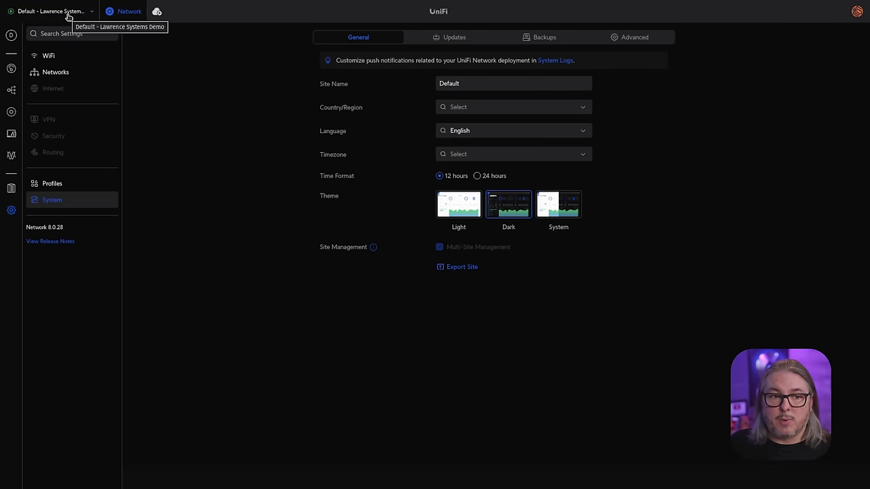
click(12, 36)
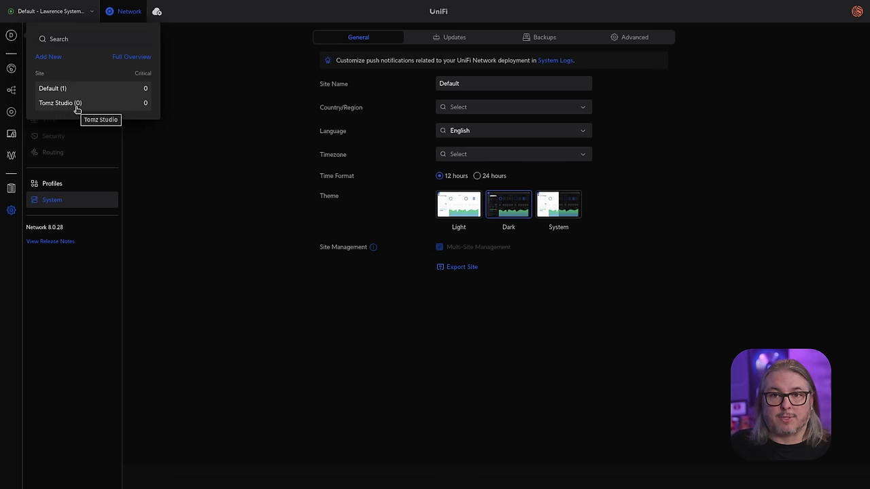
Add a new site named 'Dunder Mifflin Paper Company'
click(60, 58)
text(Dunder Mifflin Paper Company)
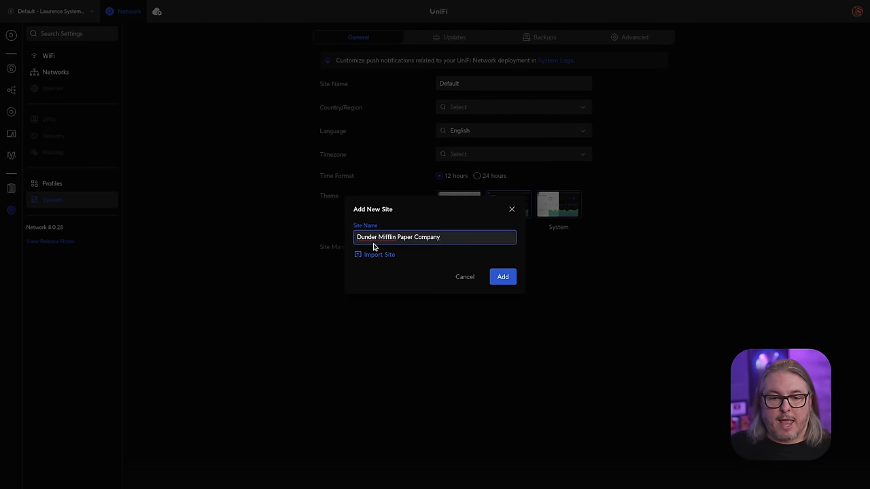
click(501, 282)
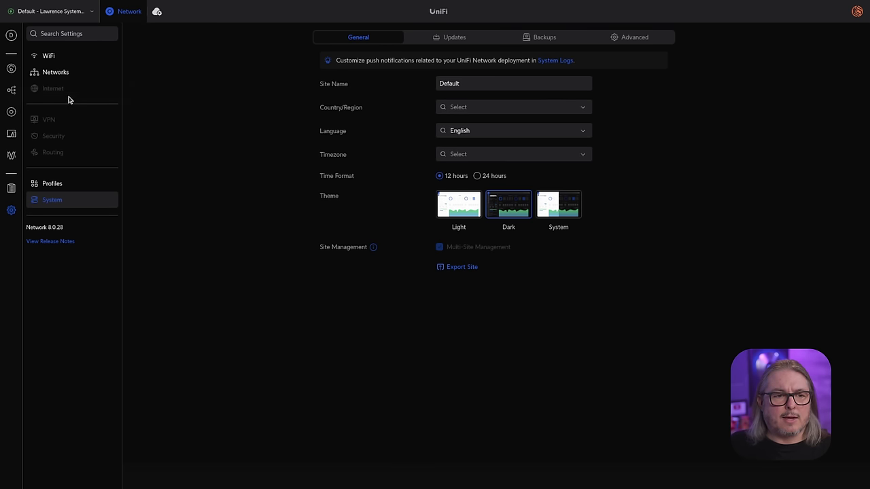
Switch to the Dunder Mifflin Paper Company site and view its empty WiFi settings
click(11, 35)
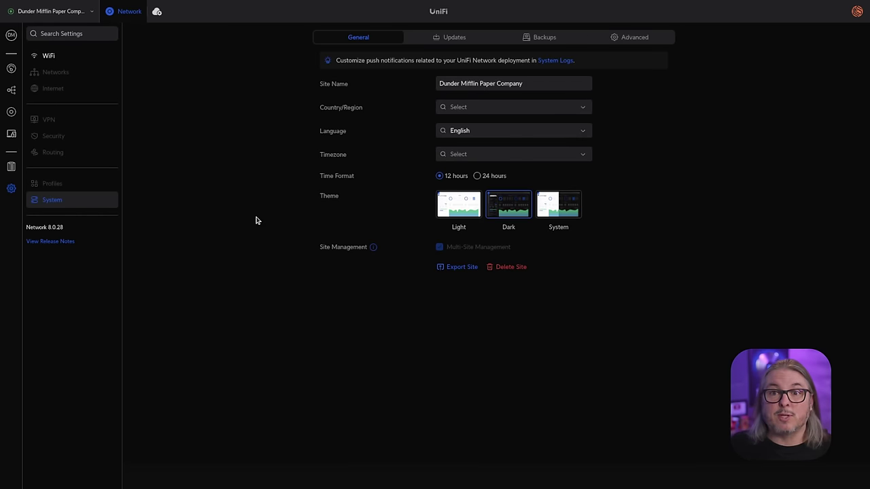
click(561, 83)
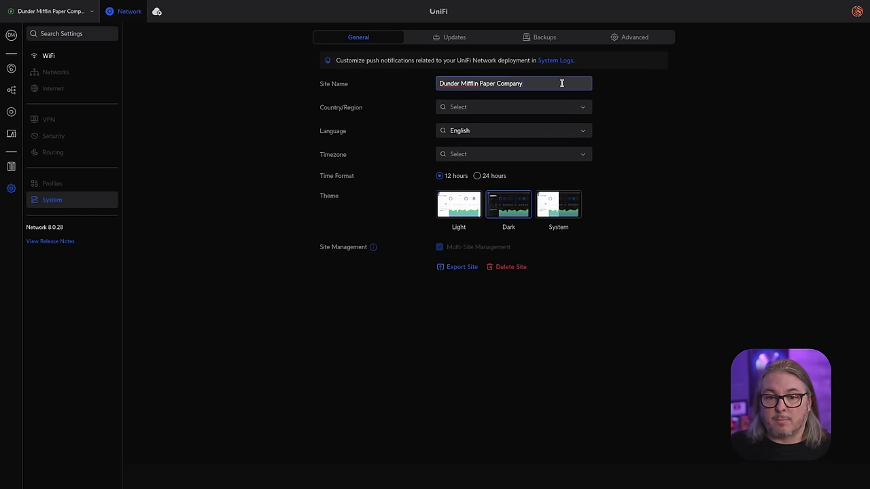
click(63, 58)
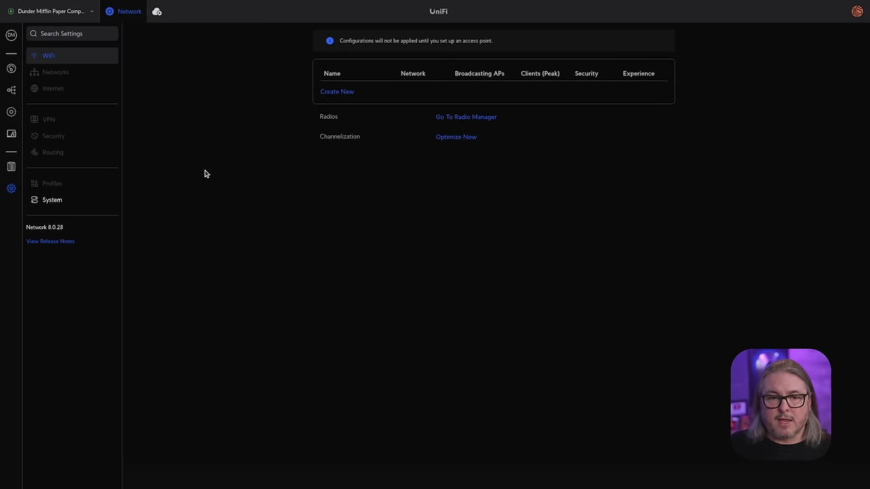
Copy the site's inform URL and run set-inform on the UAP-nanoHD at 10.12.12.131
click(11, 68)
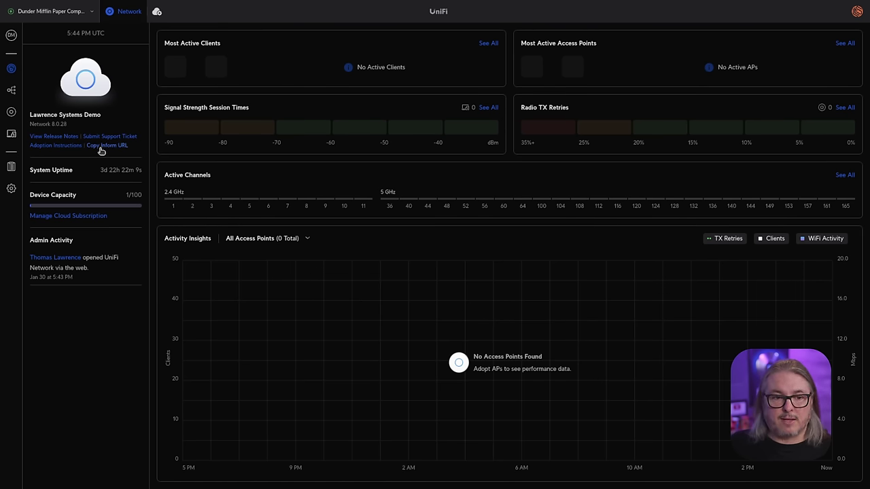
drag(132, 149, 121, 146)
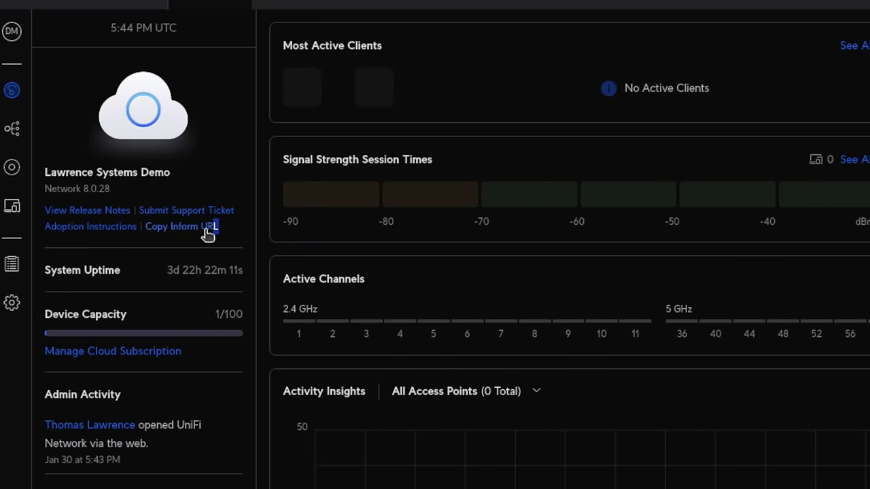
drag(209, 233, 136, 231)
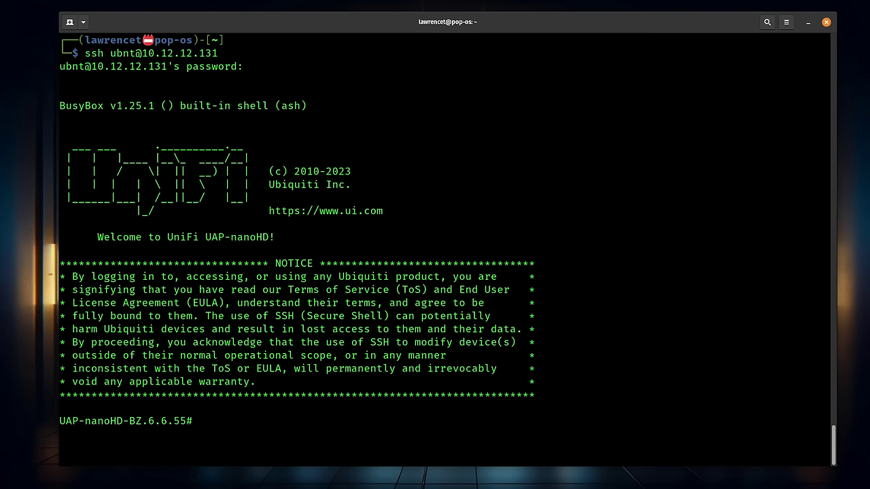
text(set-inform http://689d13ea-386d-49c8-a5f3-1f4c27665a08.unifi-hosting.ui.com:8080/inform)
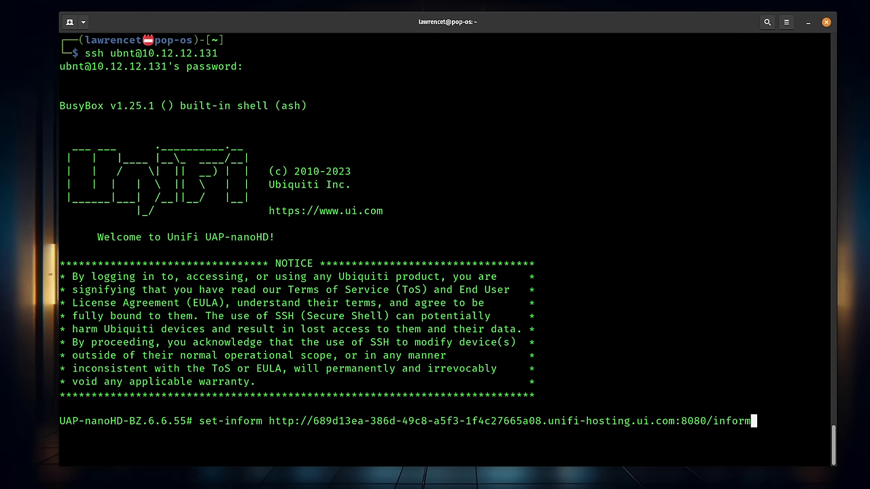
key(Return)
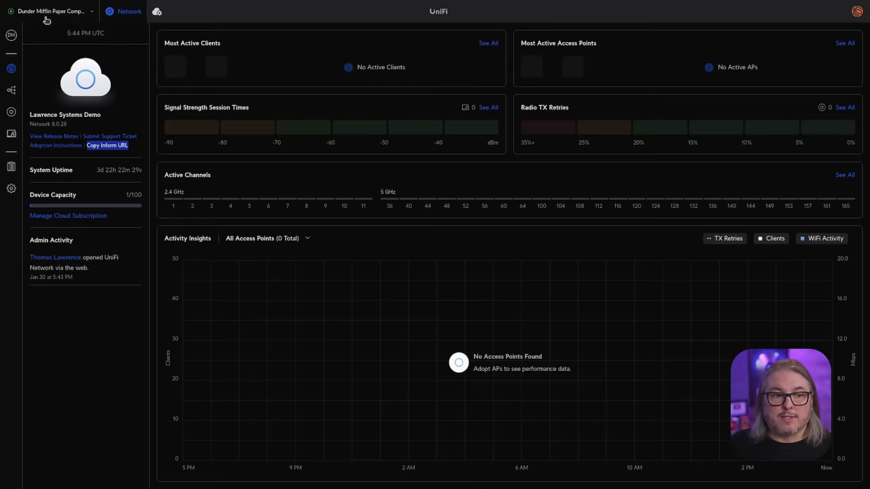
Leave the Dunder Mifflin site and go back to Site Manager
click(47, 14)
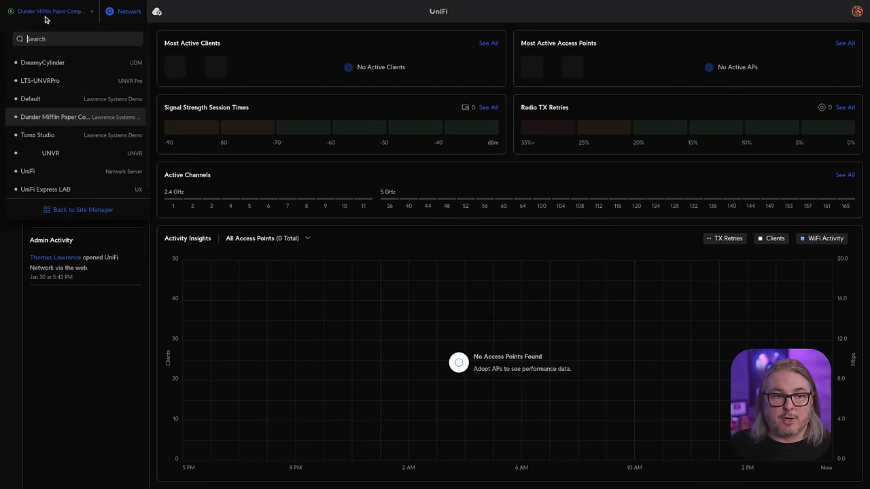
click(80, 213)
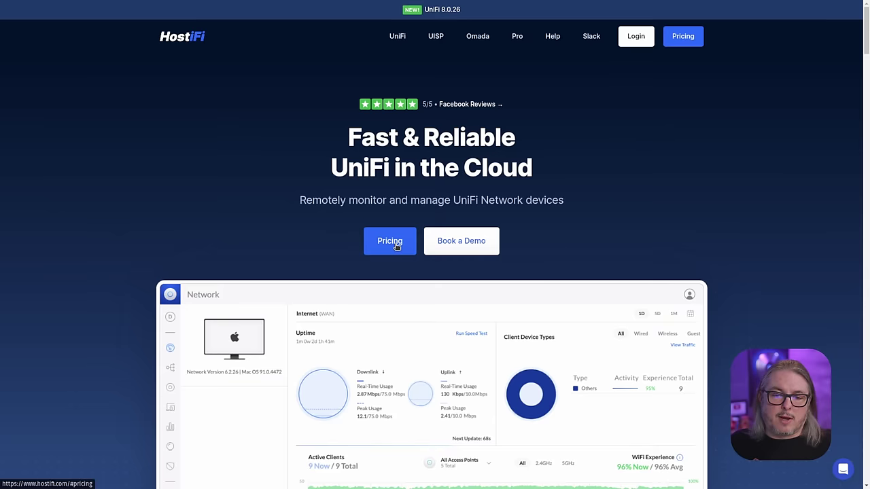
Scroll to HostiFi's plans and switch the pricing to Yearly
scroll(396, 246, down, 10)
scroll(396, 248, down, 15)
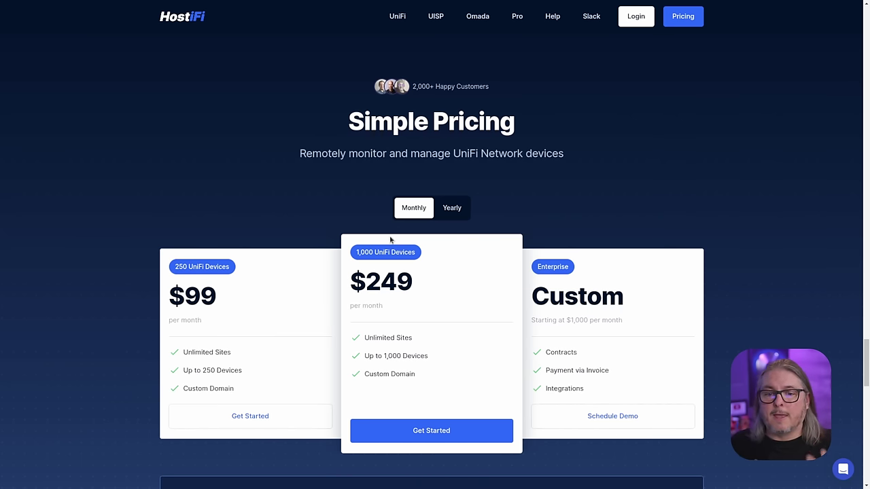
click(439, 212)
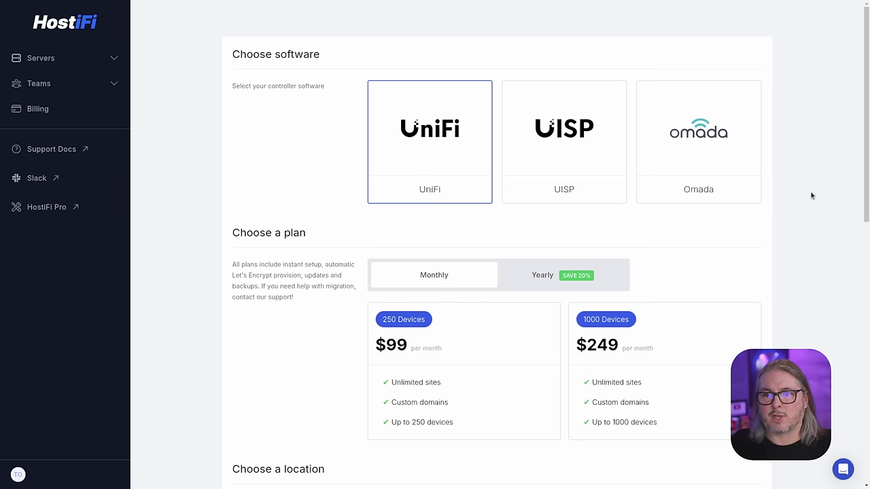
scroll(812, 195, down, 3)
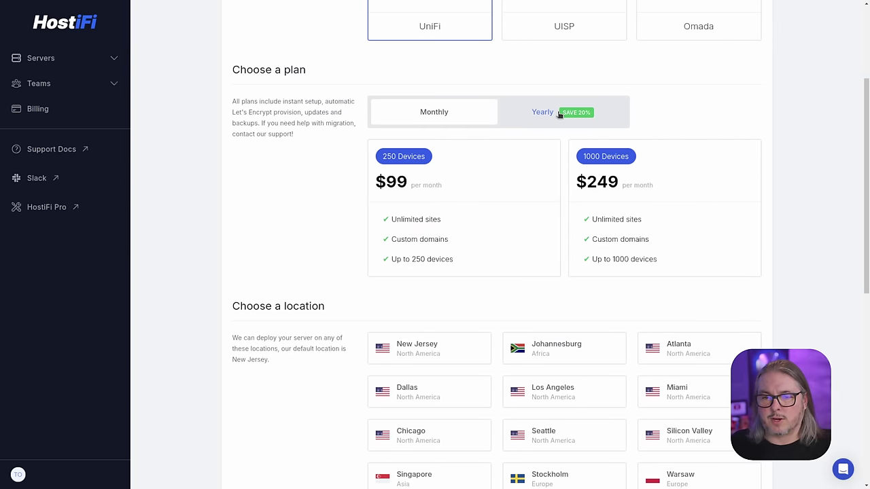
scroll(779, 219, down, 3)
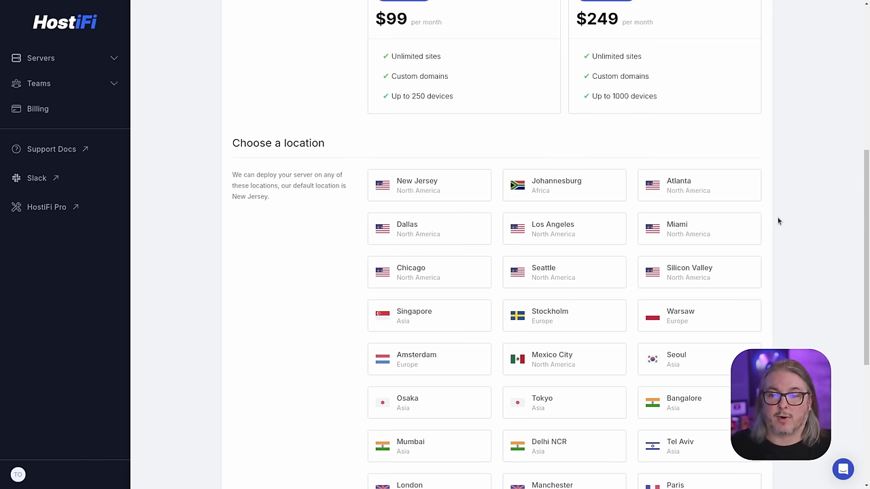
scroll(779, 221, down, 3)
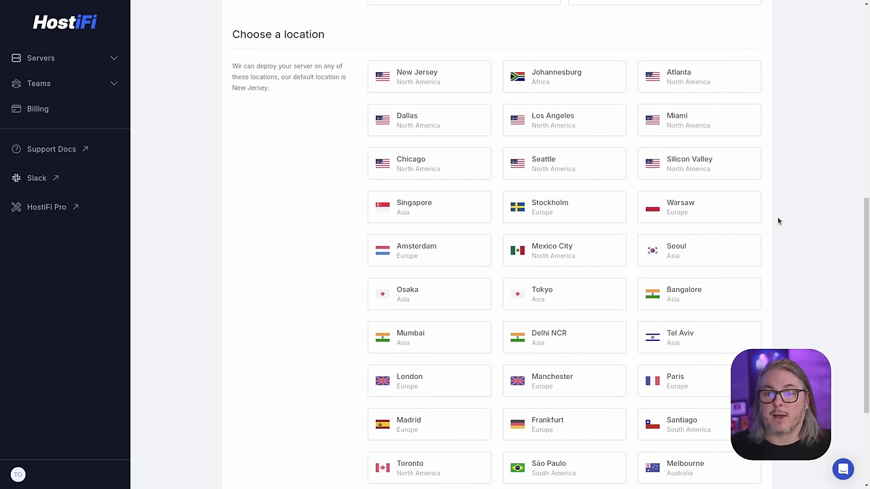
scroll(779, 221, down, 4)
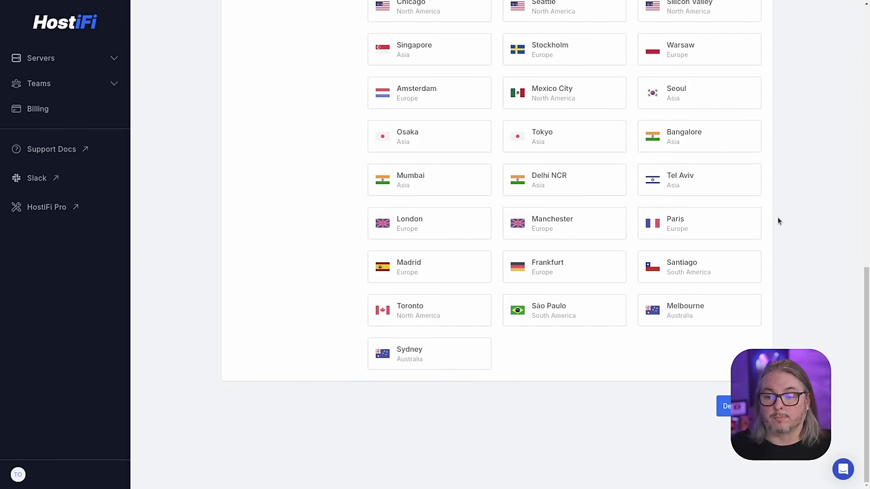
scroll(779, 221, up, 9)
scroll(779, 221, down, 8)
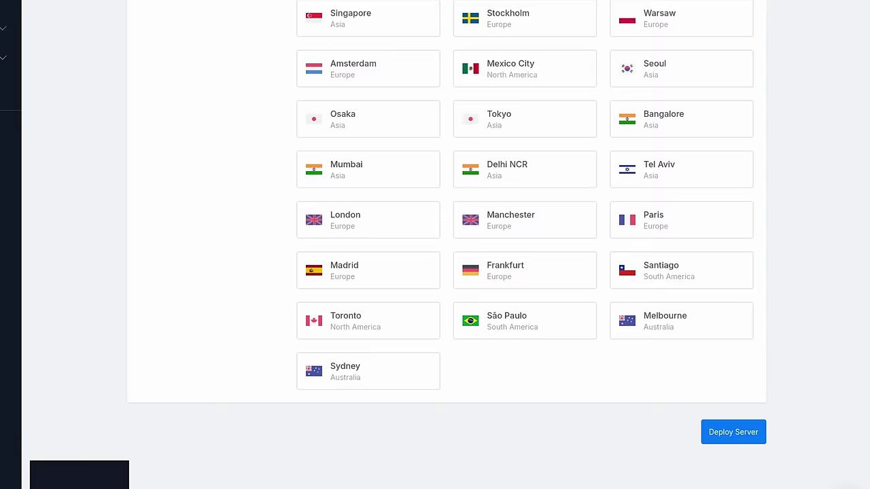
Deploy the Chicago UniFi server and label it 'Tomz Server'
click(743, 387)
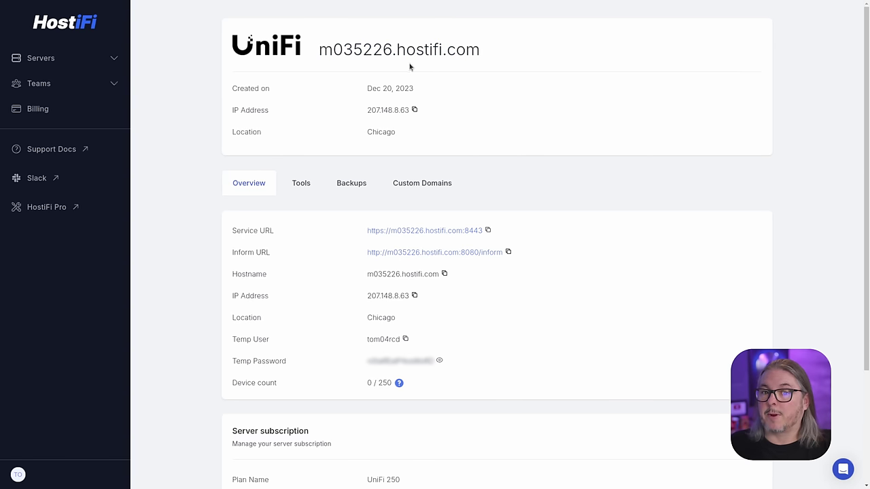
click(487, 55)
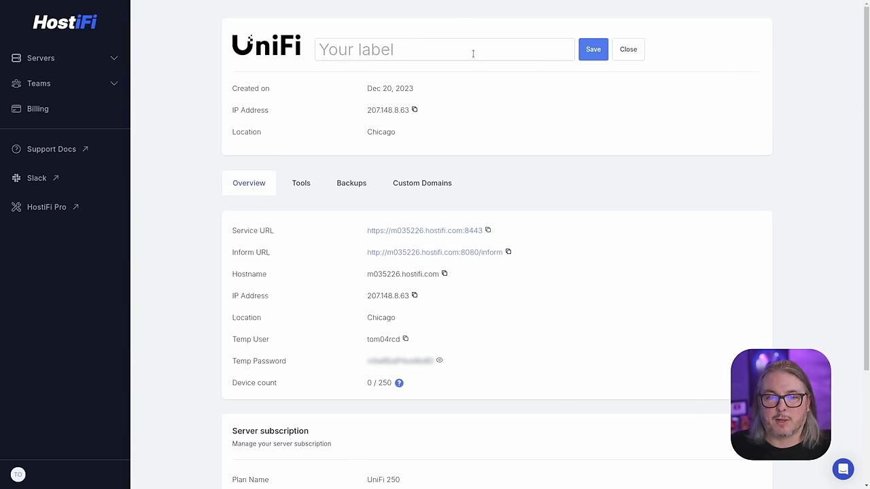
click(473, 54)
text(Tomz Server)
click(589, 53)
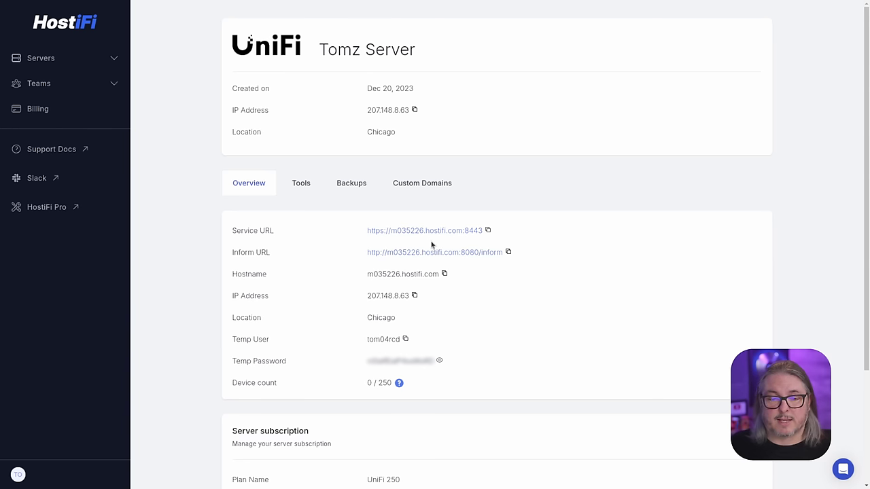
click(449, 179)
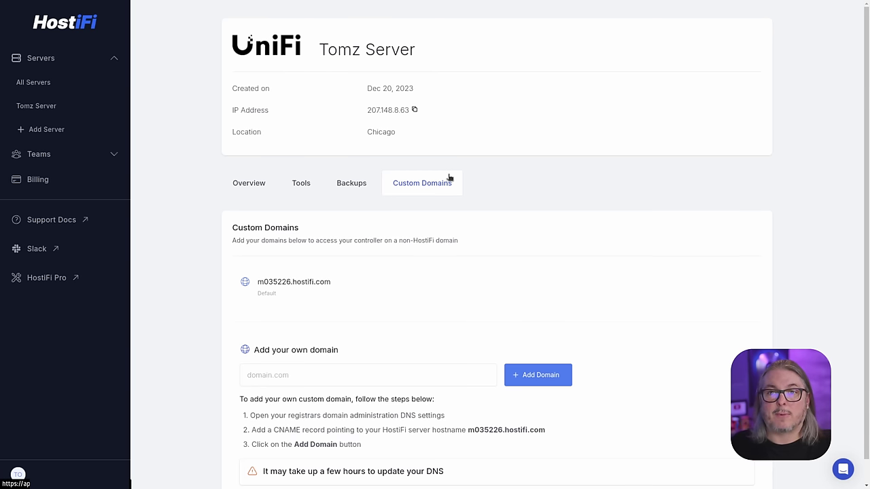
scroll(449, 177, down, 1)
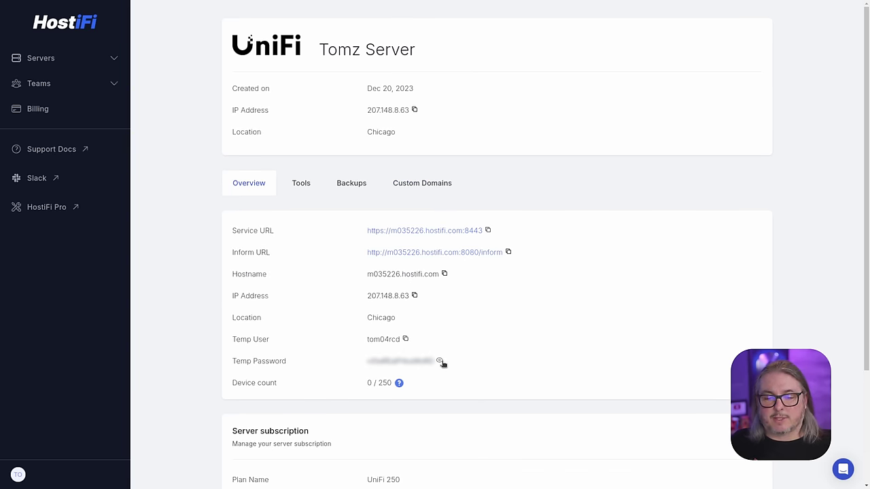
Copy the server's temporary username, check the Tools tab, then return to Overview
click(405, 339)
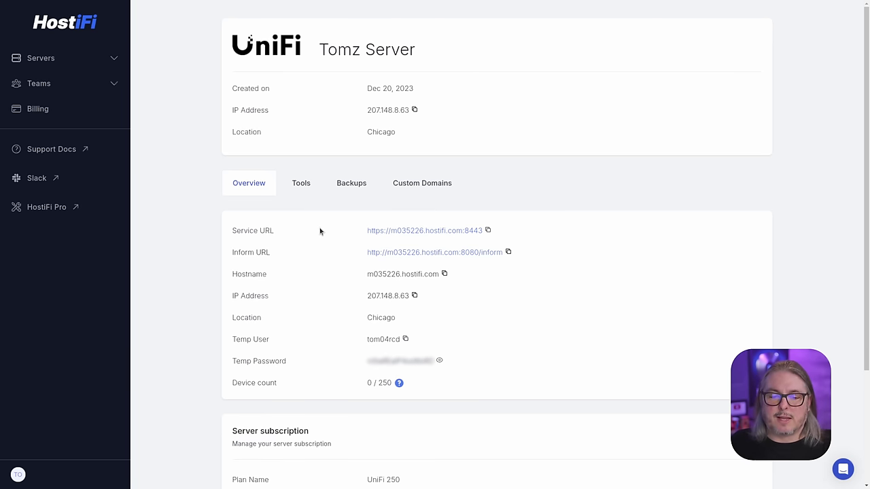
scroll(404, 286, down, 3)
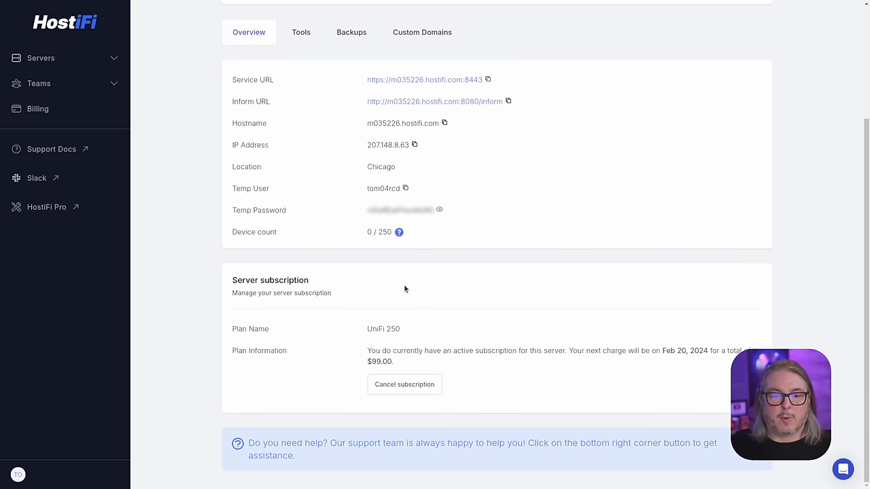
scroll(404, 289, up, 3)
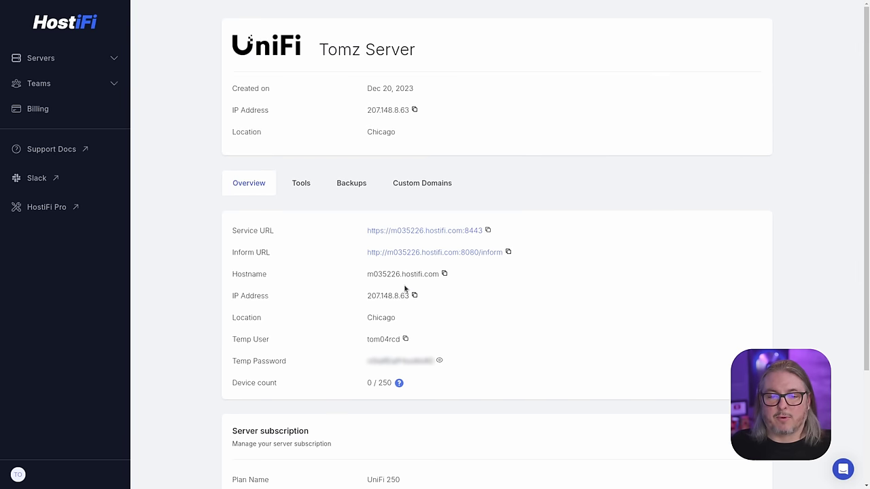
click(302, 183)
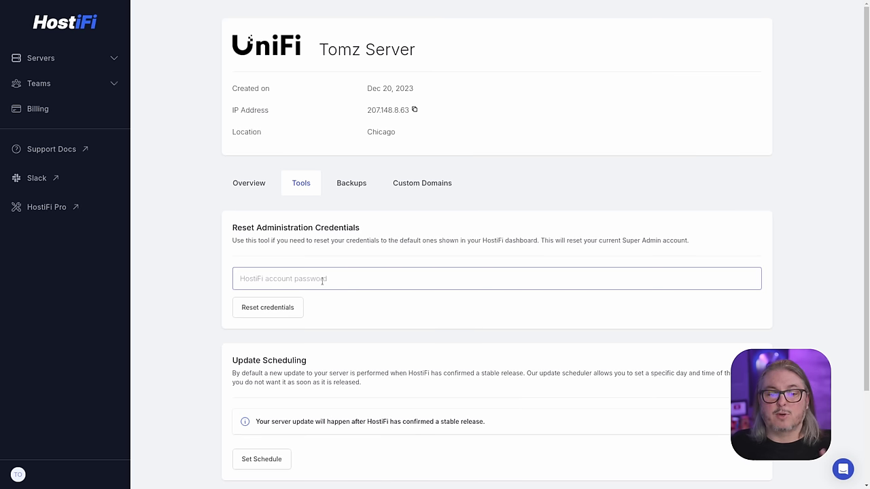
click(259, 191)
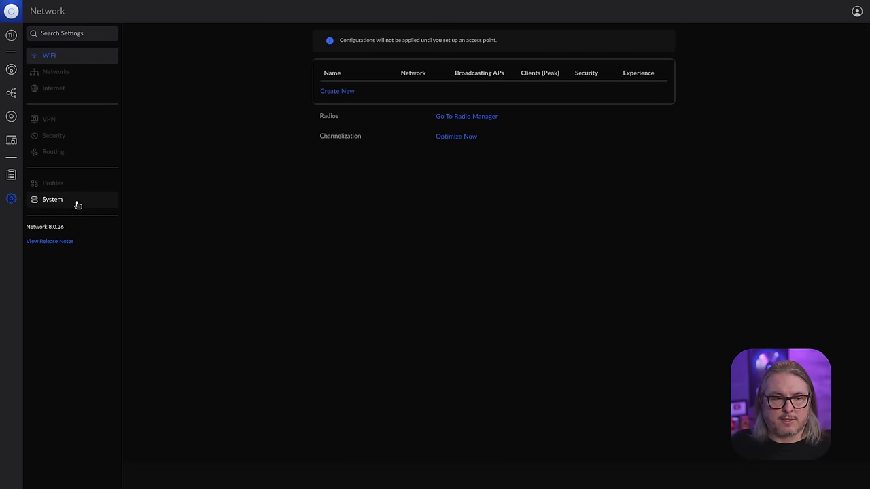
Add the site 'Dewey, Cheatem and Howe Law Firm' and confirm it in the site list
click(75, 204)
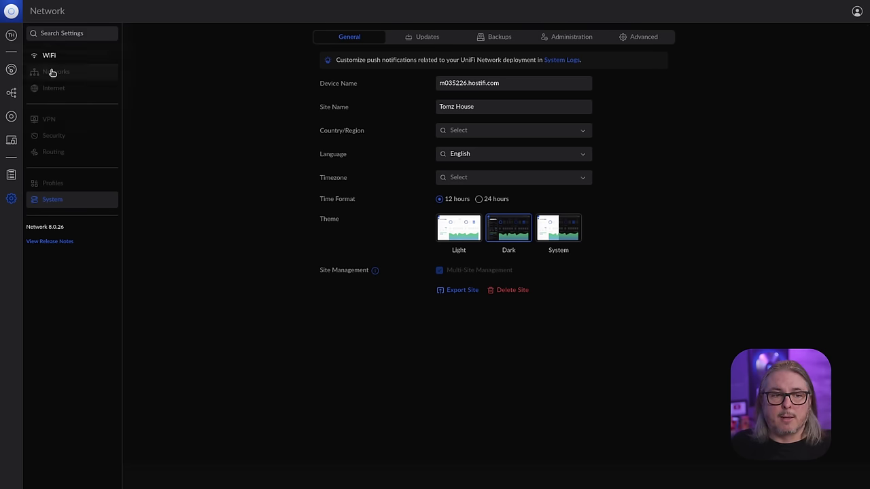
click(13, 36)
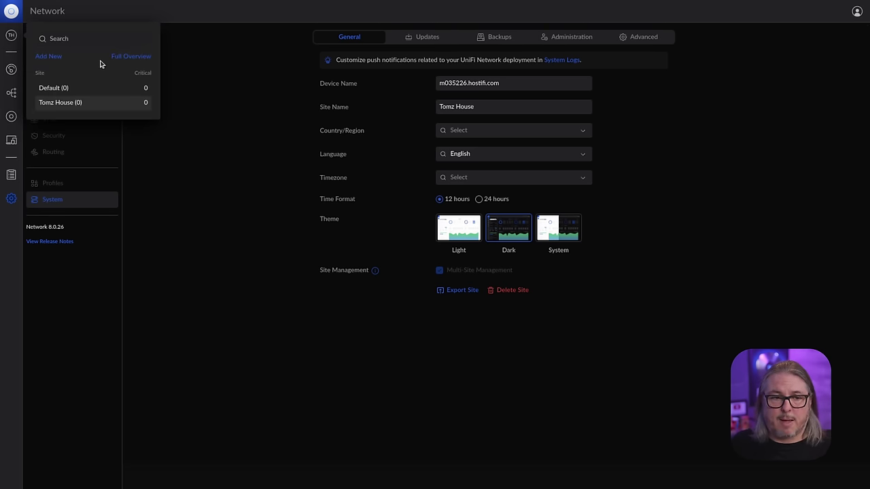
click(54, 58)
text(Dewey, Cheatem and Howe Law Firm)
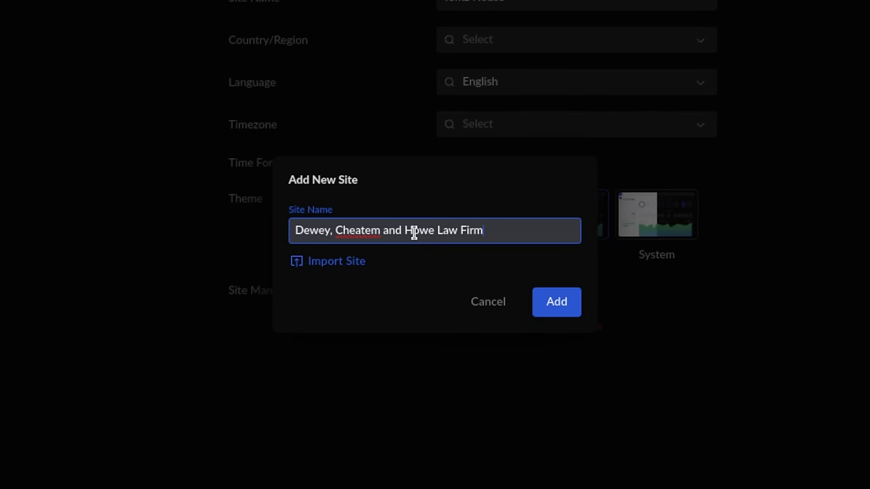
click(556, 303)
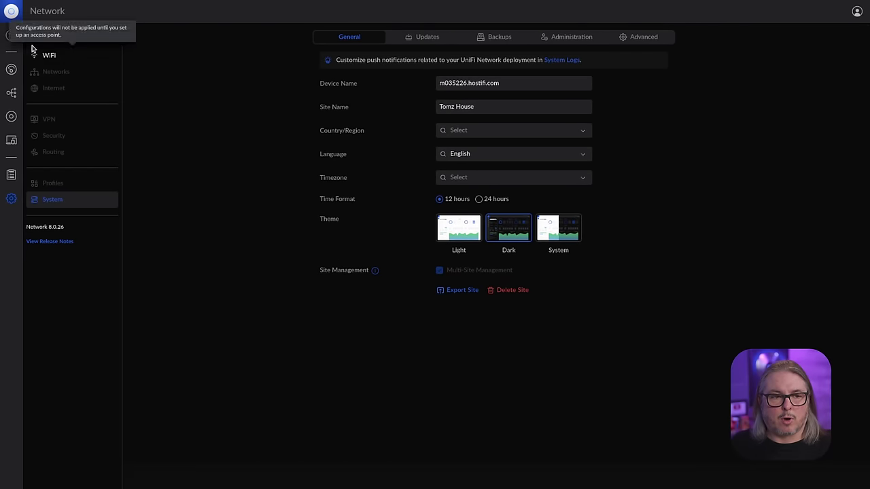
click(11, 37)
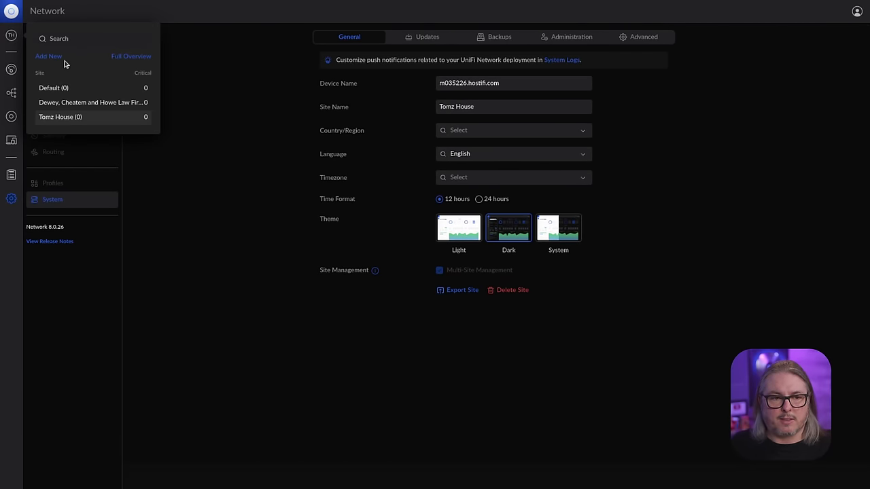
Show the full sites overview table listing Default, the law firm site and Tomz House
click(120, 58)
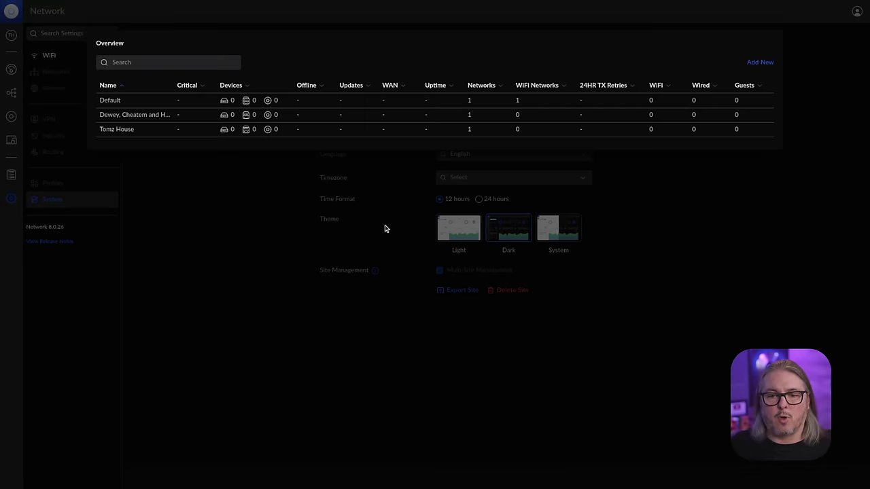